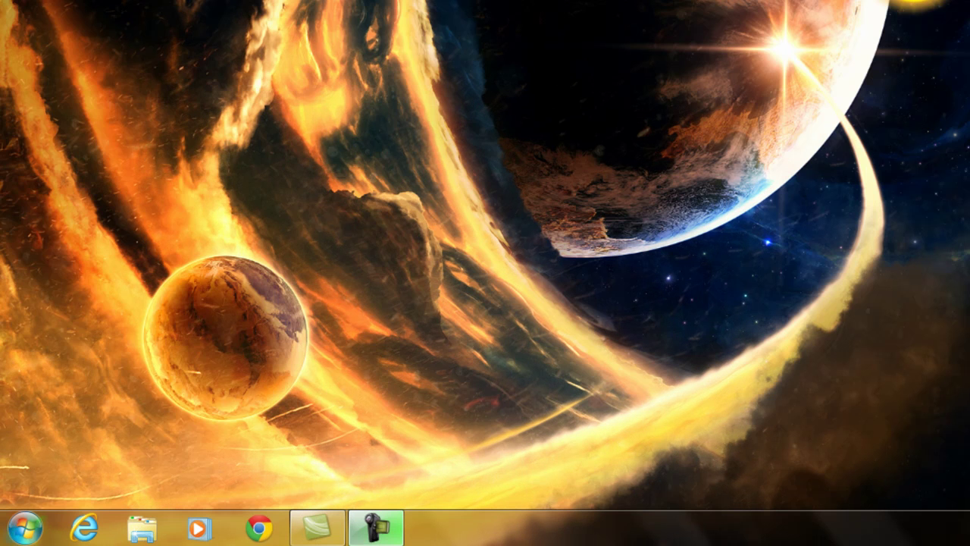
Step: Launch Task Scheduler by searching 'task' from the Start menu
{"action": "left_click", "coordinate": [18, 531]}
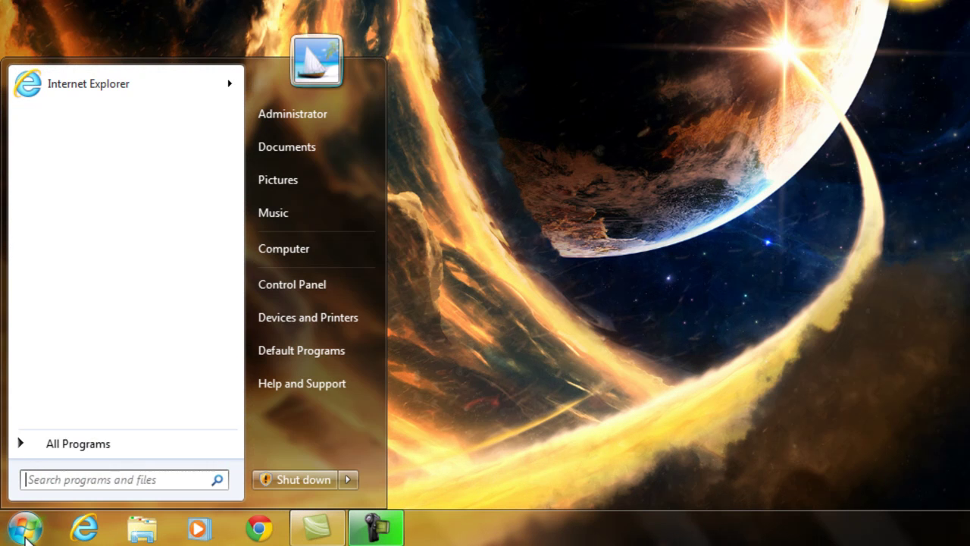
{"action": "left_click", "coordinate": [96, 478]}
{"action": "type", "text": "task"}
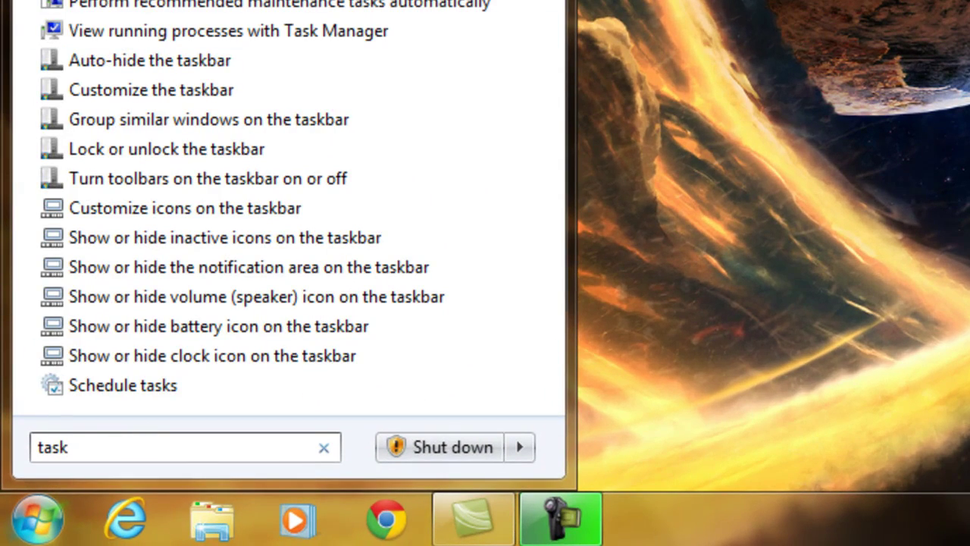
{"action": "key", "text": "Return"}
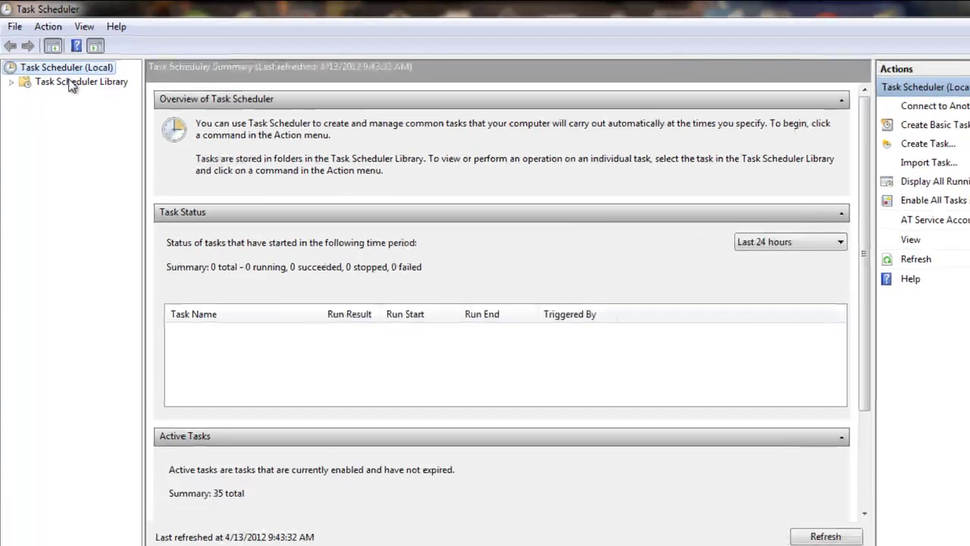
Step: Start the Create Basic Task wizard from the Task Scheduler Library's empty task list
{"action": "left_click", "coordinate": [63, 72]}
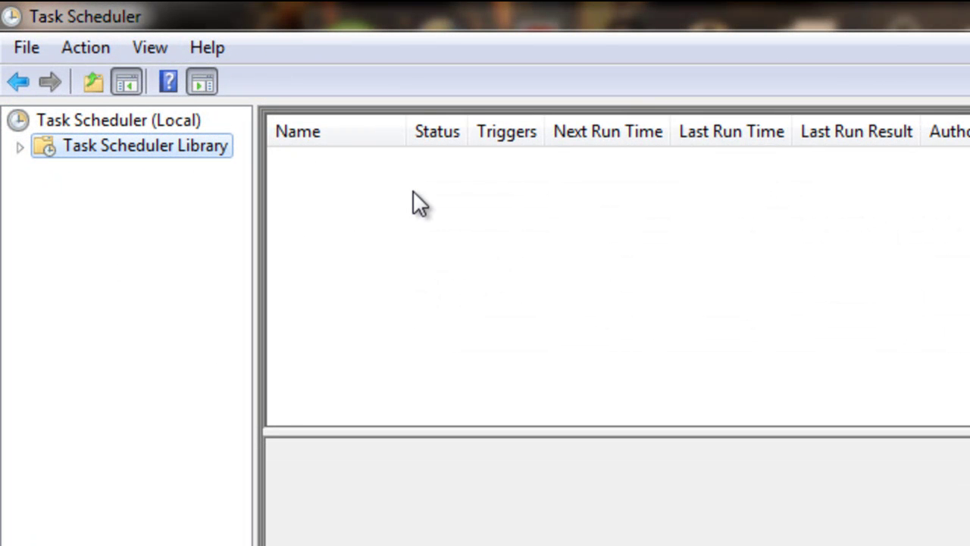
{"action": "right_click", "coordinate": [413, 192]}
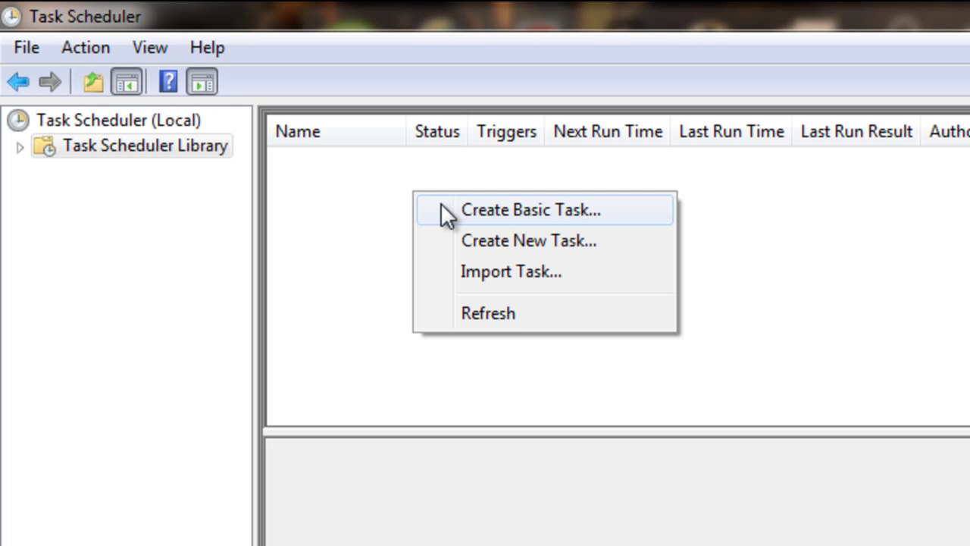
{"action": "left_click", "coordinate": [441, 203]}
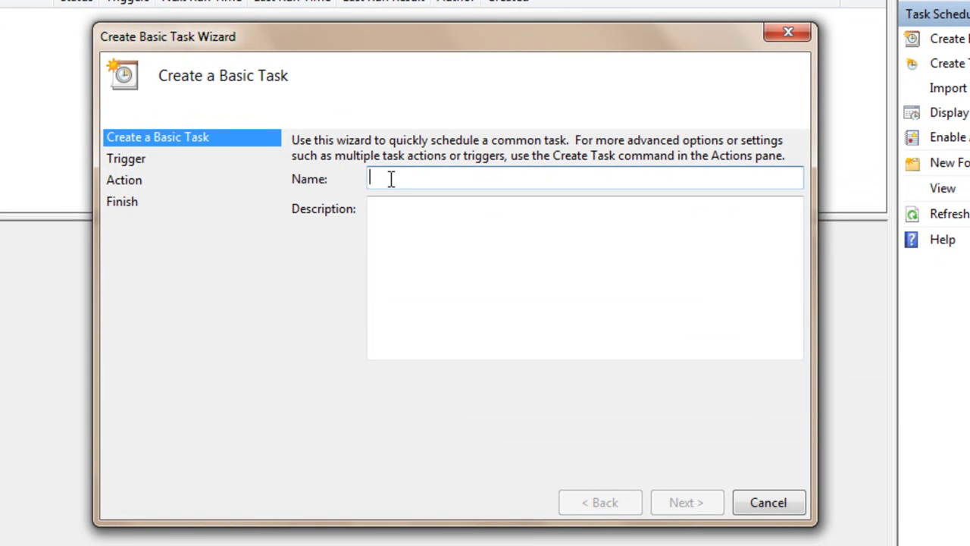
Step: Name the basic task 'Shutdown' and continue to the trigger page
{"action": "type", "text": "Shutdown"}
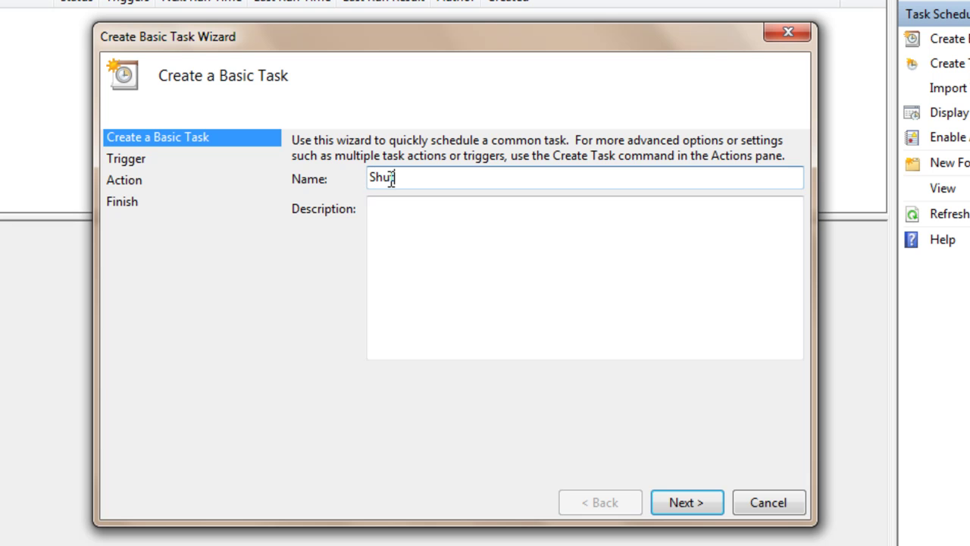
{"action": "left_click", "coordinate": [692, 502]}
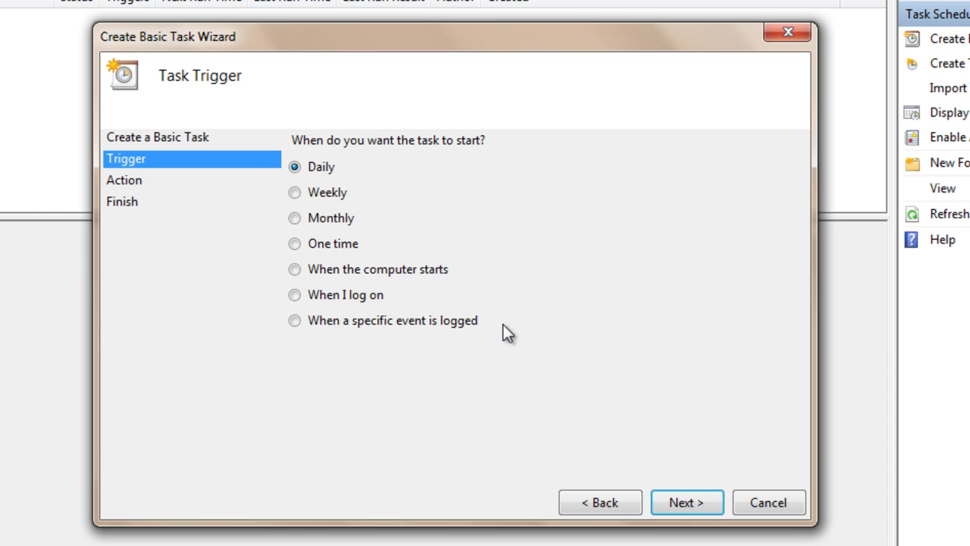
Step: Set a Weekly trigger on Sunday, Wednesday and Saturday starting at 10:00:00 PM
{"action": "left_click", "coordinate": [295, 194]}
{"action": "left_click", "coordinate": [685, 504]}
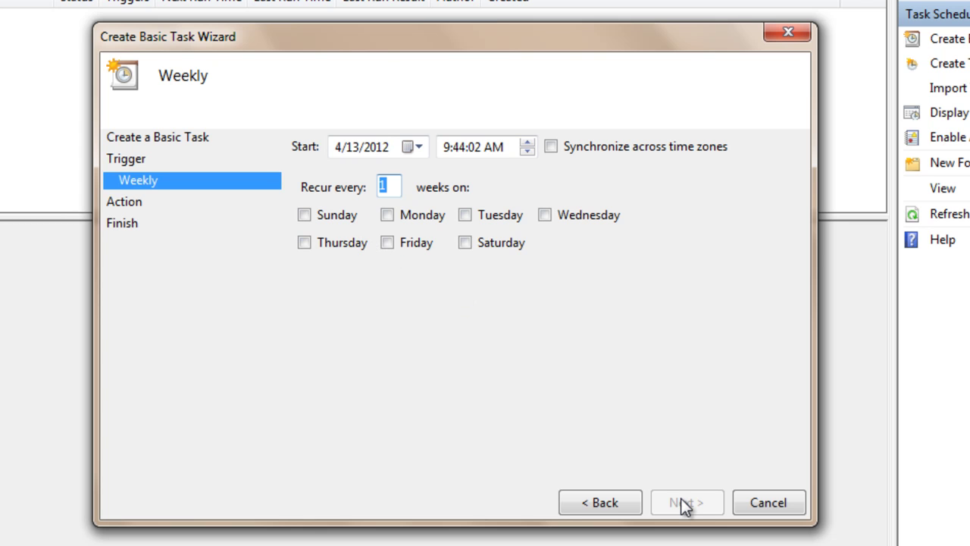
{"action": "key", "text": "Tab"}
{"action": "key", "text": "space"}
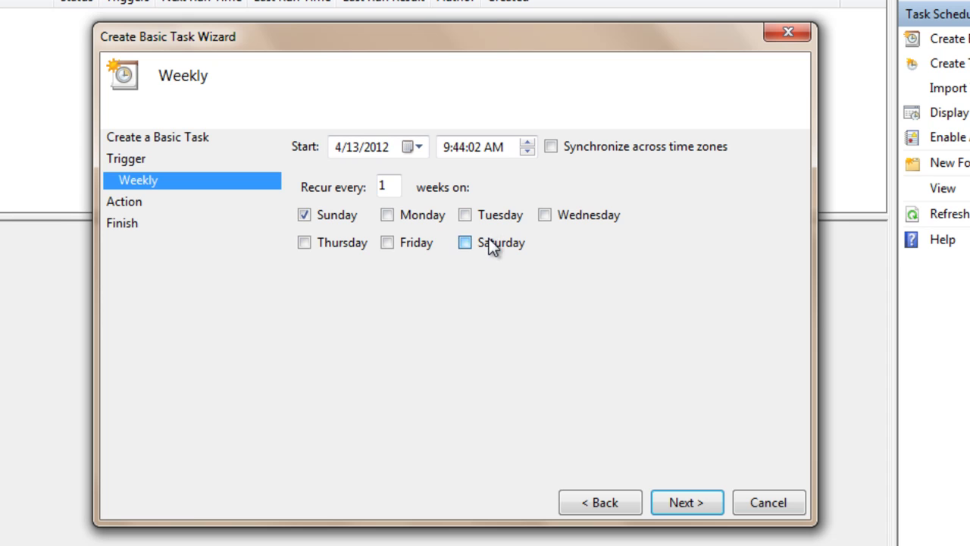
{"action": "left_click", "coordinate": [489, 238]}
{"action": "left_click", "coordinate": [443, 148]}
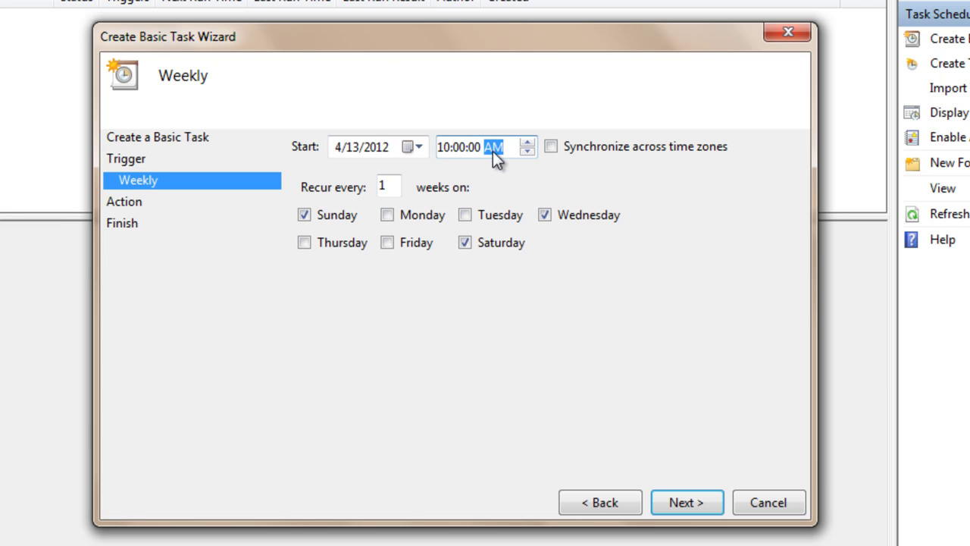
{"action": "key", "text": "p"}
{"action": "key", "text": "Right"}
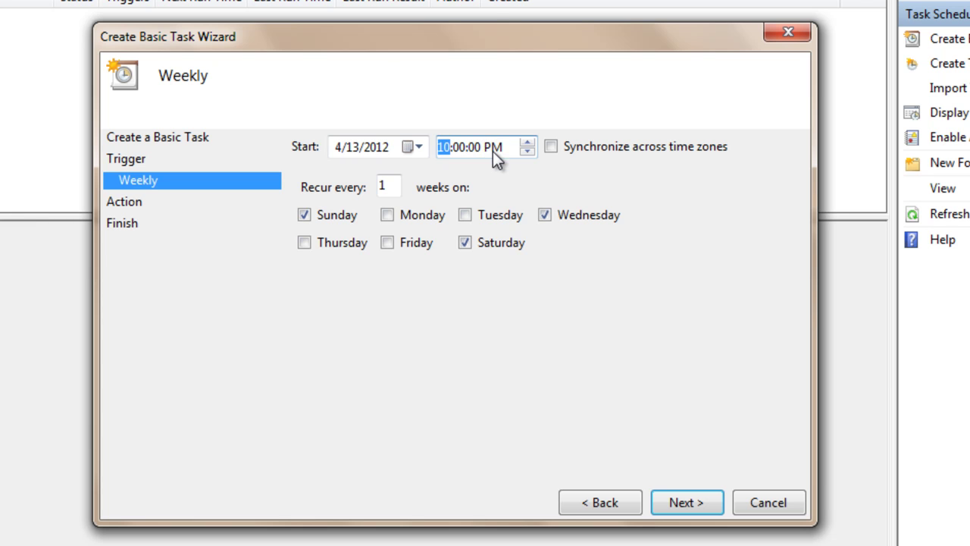
{"action": "left_click", "coordinate": [677, 502]}
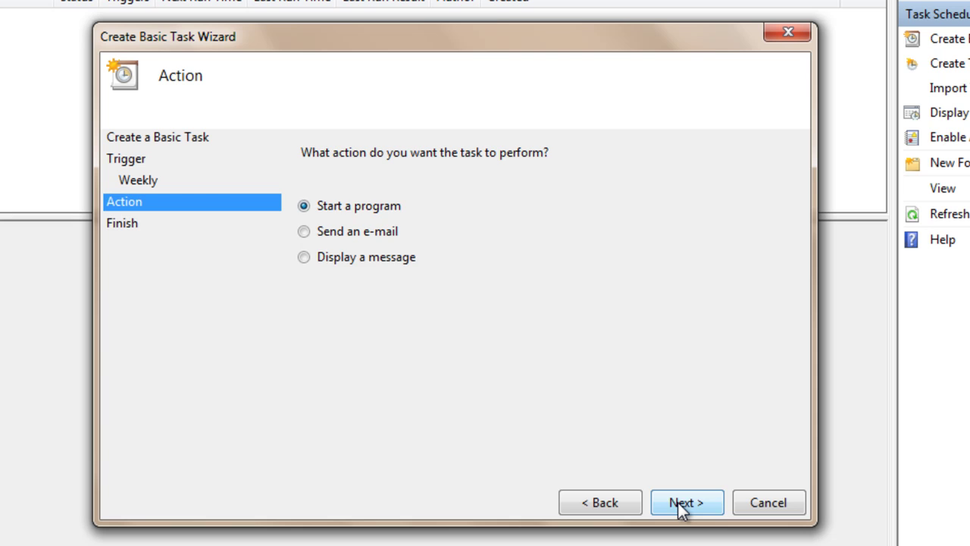
Step: Make the action start program Shutdown with arguments -s -t 60 -c "Shutting Down"
{"action": "left_click", "coordinate": [680, 502]}
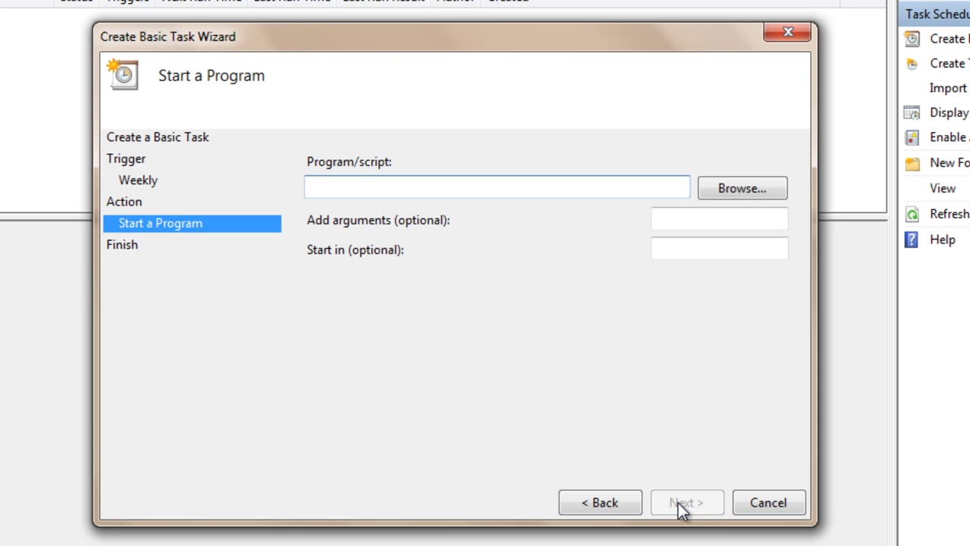
{"action": "type", "text": "Shutdown"}
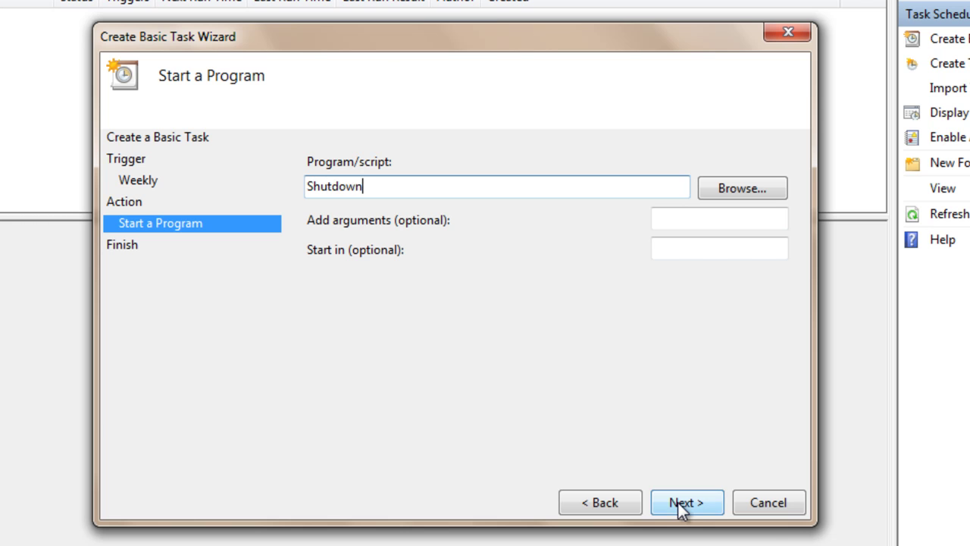
{"action": "left_click", "coordinate": [708, 219]}
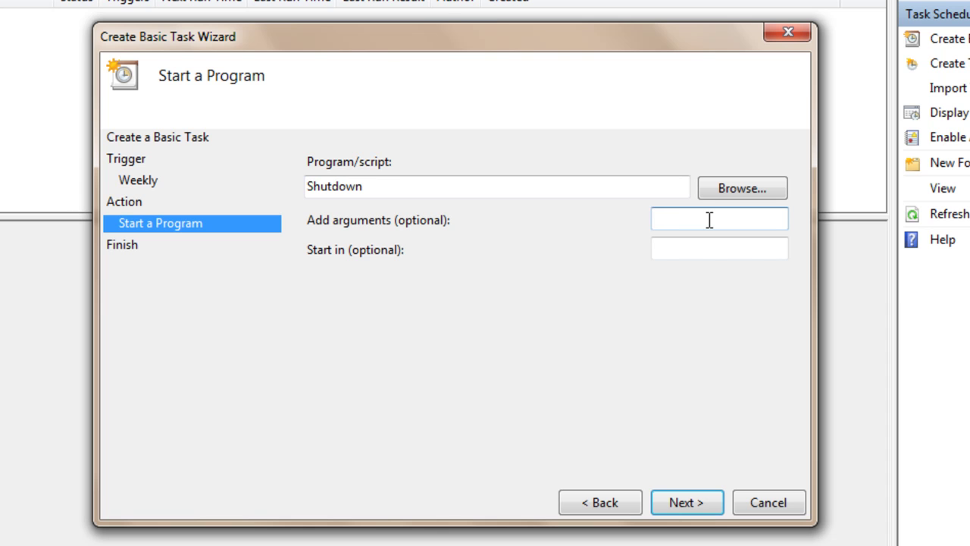
{"action": "type", "text": "-s -t"}
{"action": "left_click", "coordinate": [660, 220]}
{"action": "left_click", "coordinate": [695, 220]}
{"action": "type", "text": "60"}
{"action": "type", "text": " -f"}
{"action": "type", "text": " \""}
{"action": "type", "text": "Shu"}
{"action": "type", "text": "tting Dow"}
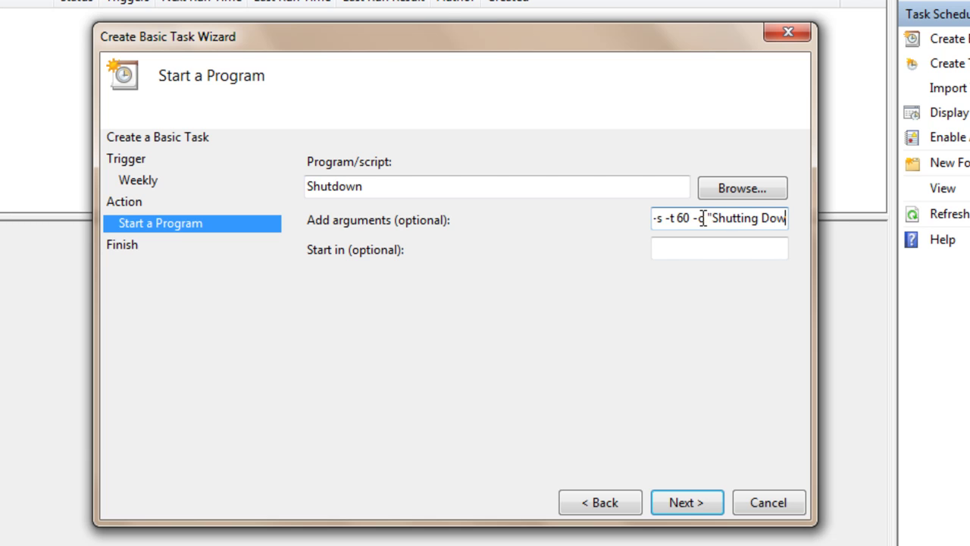
{"action": "type", "text": "n\""}
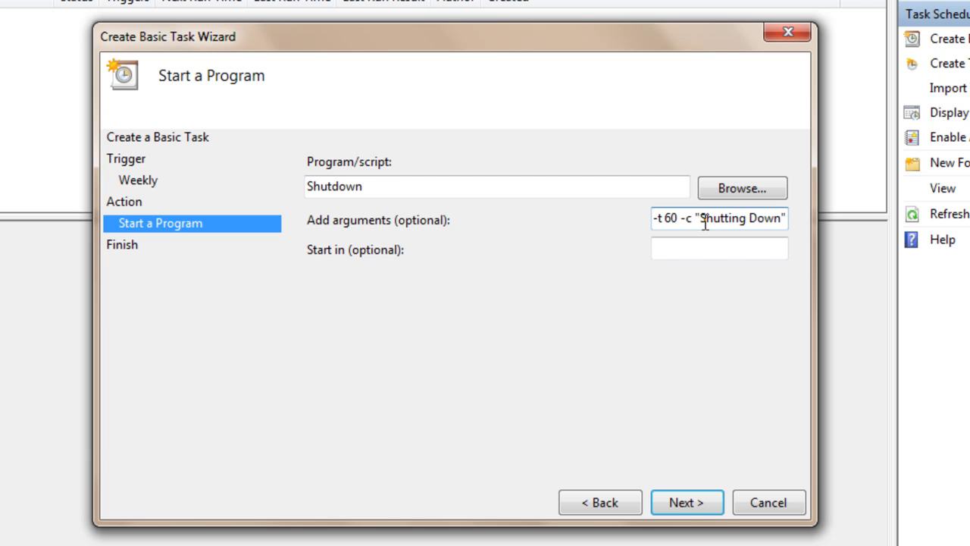
{"action": "left_click", "coordinate": [709, 502]}
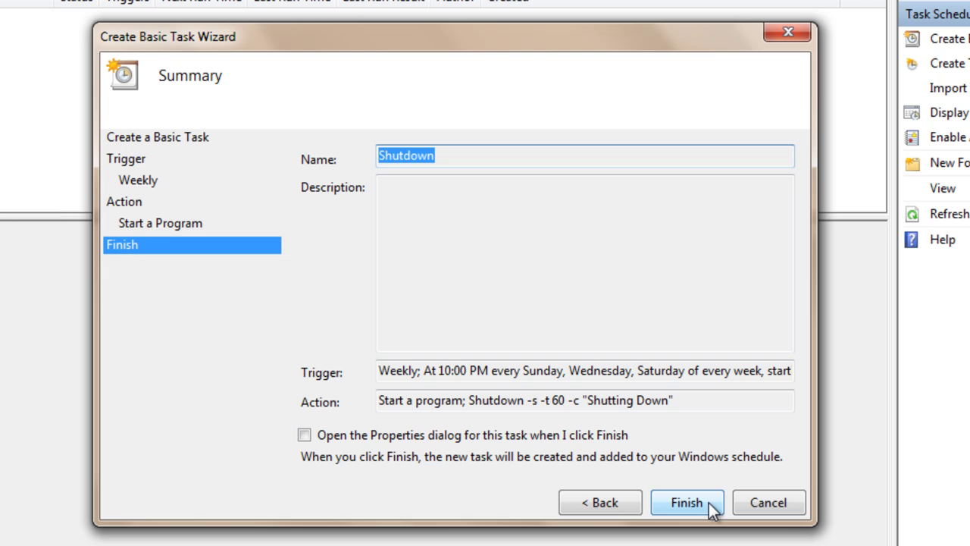
Step: Finish the wizard with 'Open the Properties dialog' ticked
{"action": "left_click", "coordinate": [350, 436]}
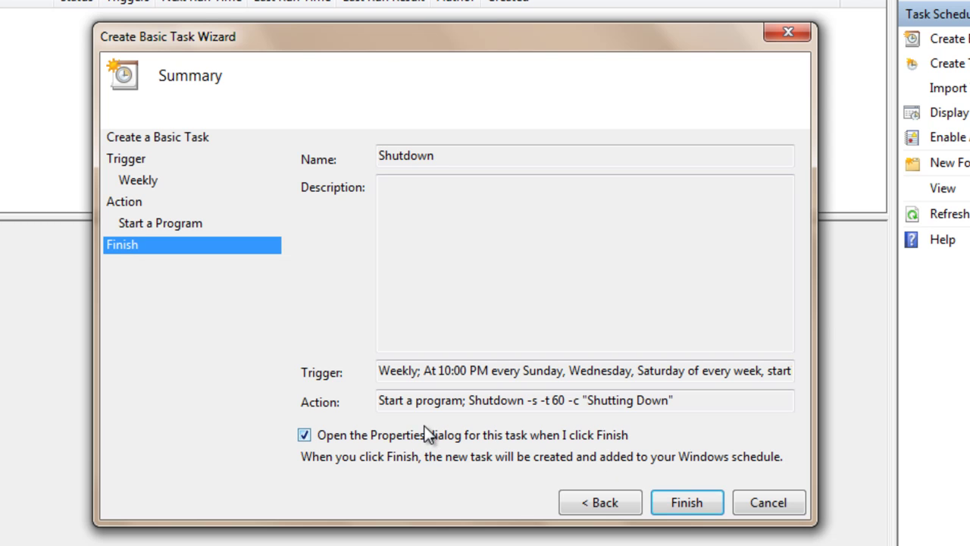
{"action": "left_click", "coordinate": [678, 507]}
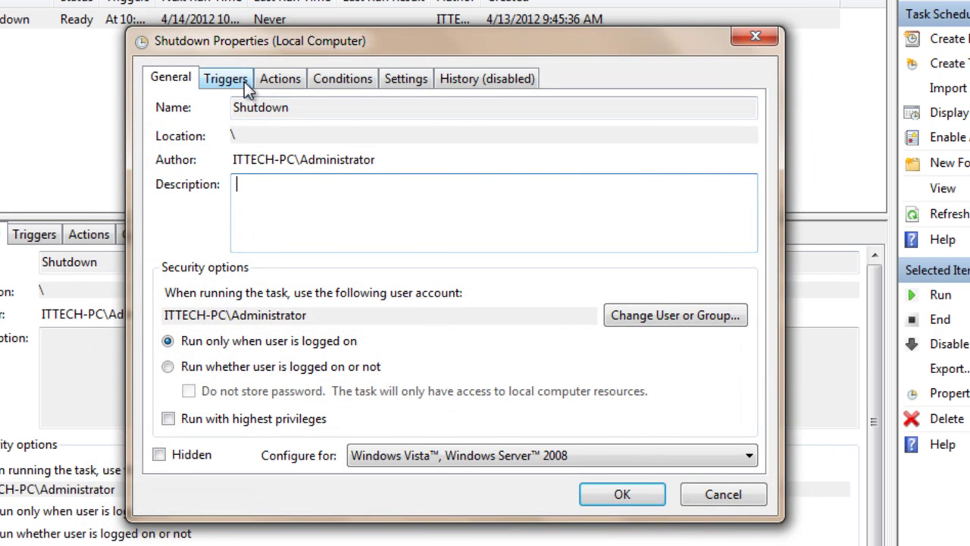
Step: Remove the 3-day run-time limit, allow battery power, enable wake-to-run, and save
{"action": "left_click", "coordinate": [390, 76]}
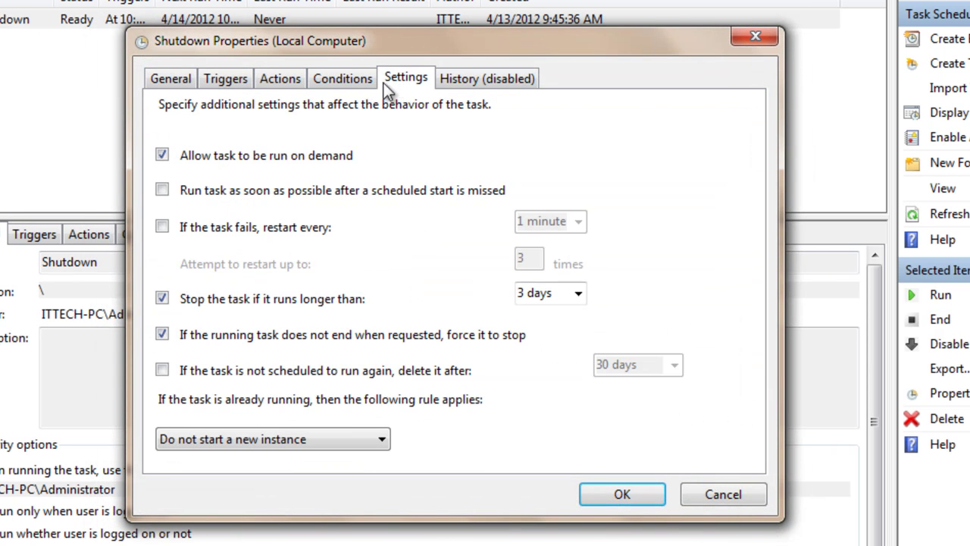
{"action": "left_click", "coordinate": [164, 298]}
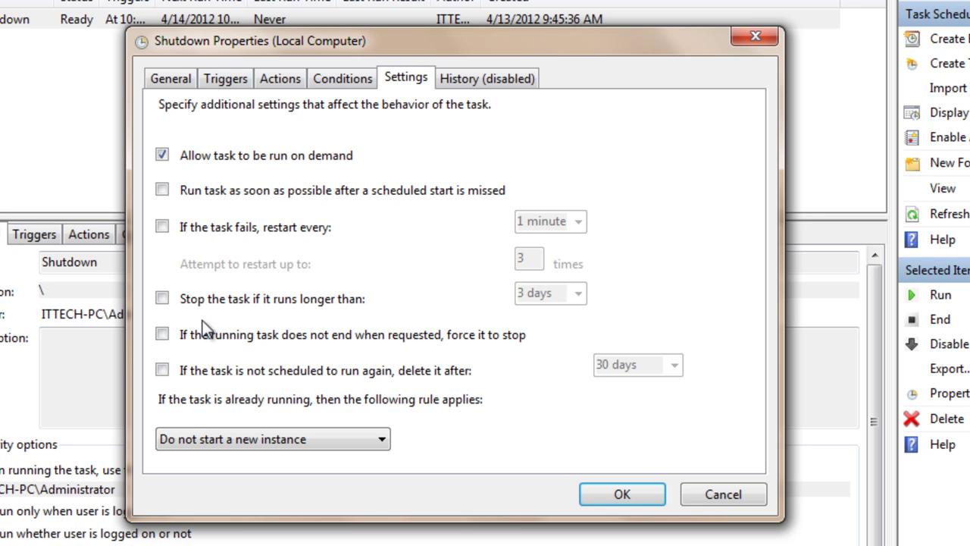
{"action": "left_click", "coordinate": [347, 83]}
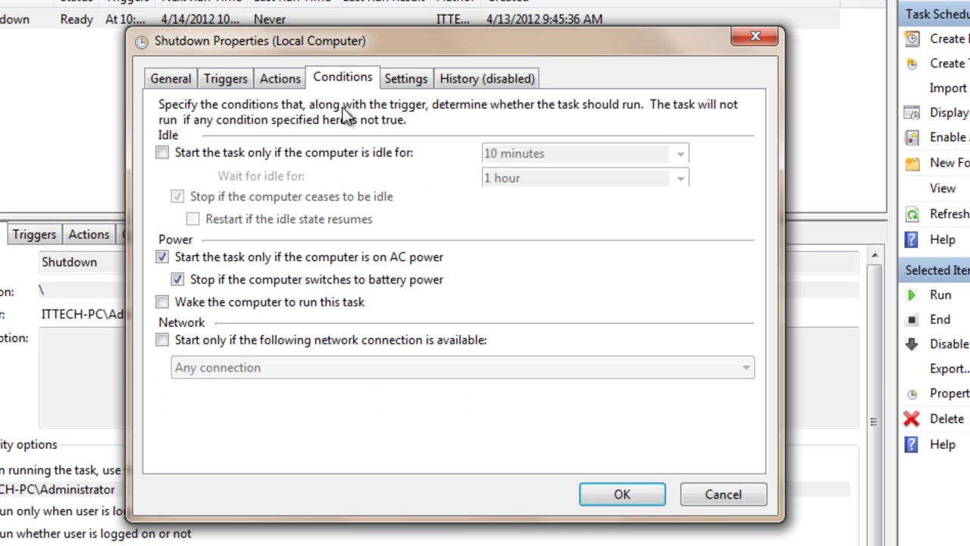
{"action": "left_click", "coordinate": [169, 258]}
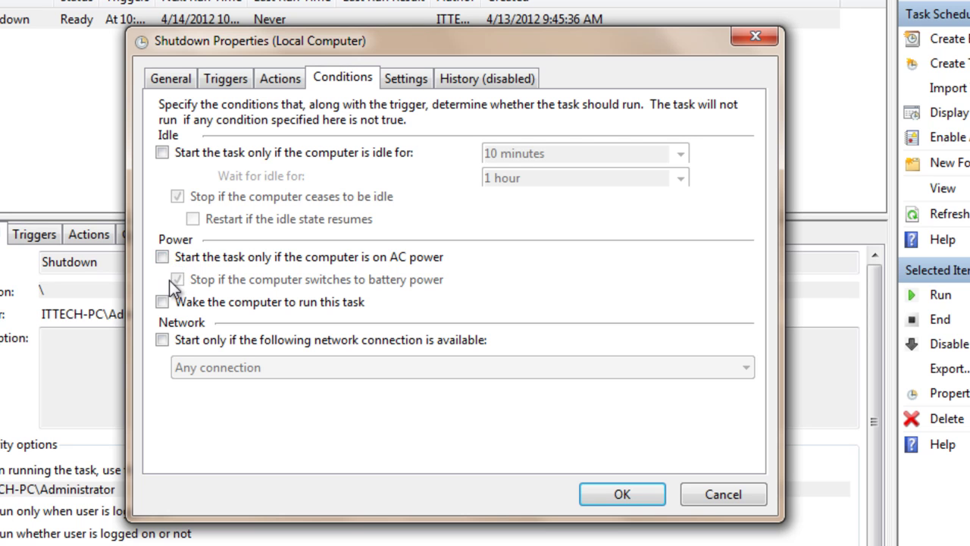
{"action": "left_click", "coordinate": [162, 302]}
{"action": "left_click", "coordinate": [624, 496]}
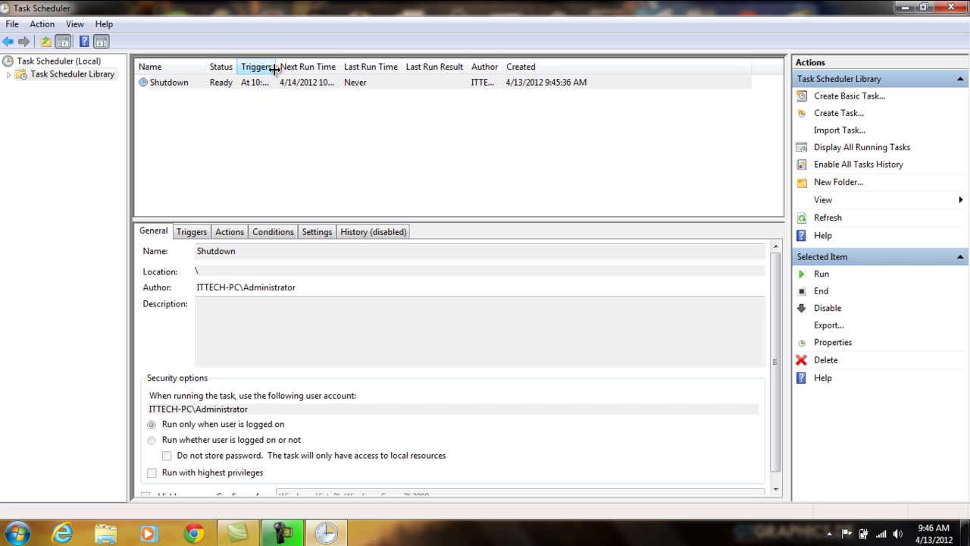
Step: Widen the Triggers column and run the Shutdown task manually as a test
{"action": "left_click_drag", "start_coordinate": [276, 68], "coordinate": [391, 66]}
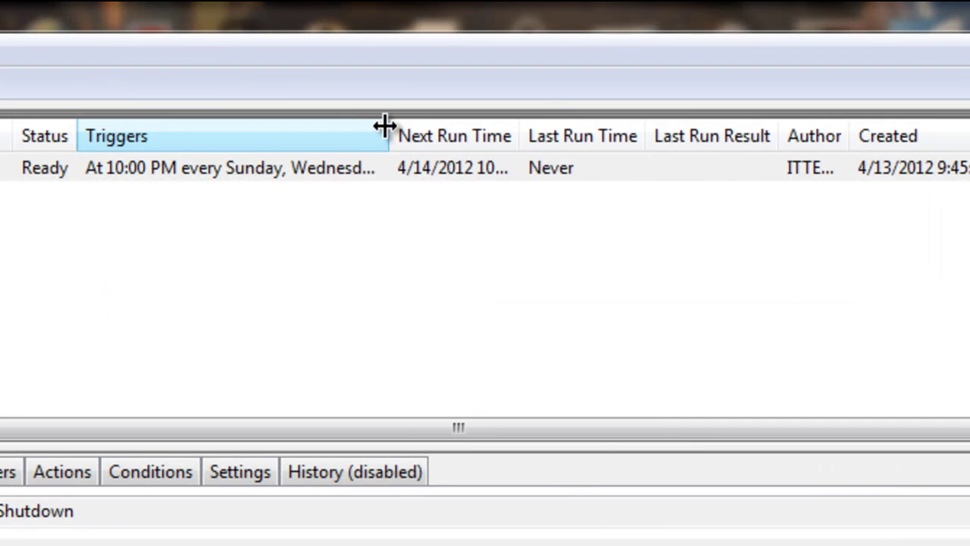
{"action": "left_click_drag", "start_coordinate": [385, 126], "coordinate": [309, 78]}
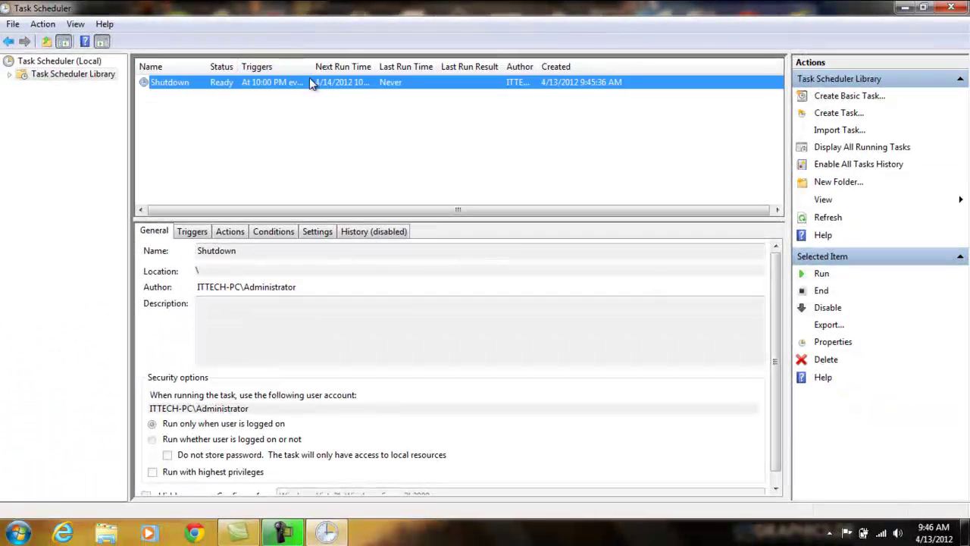
{"action": "left_click", "coordinate": [231, 114]}
{"action": "left_click", "coordinate": [214, 87]}
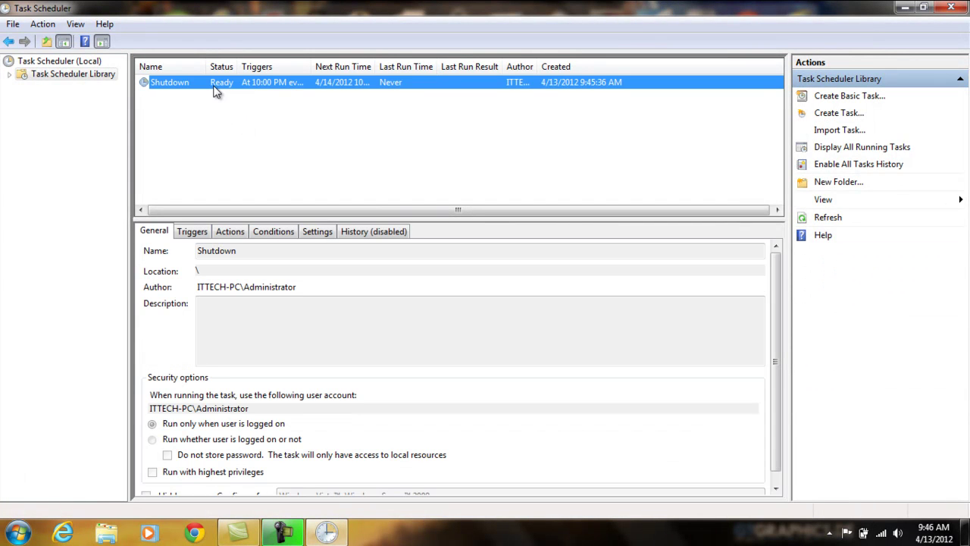
{"action": "right_click", "coordinate": [216, 91]}
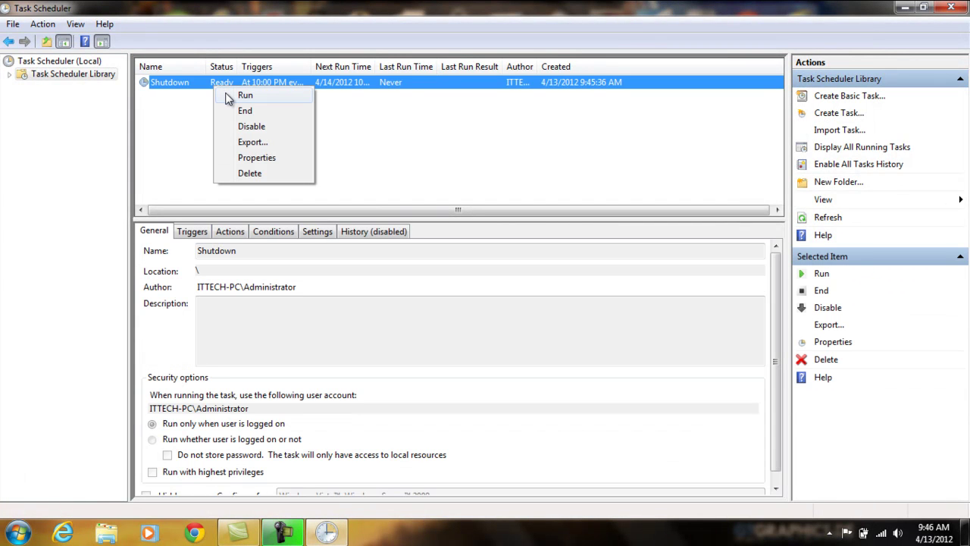
{"action": "left_click", "coordinate": [228, 97]}
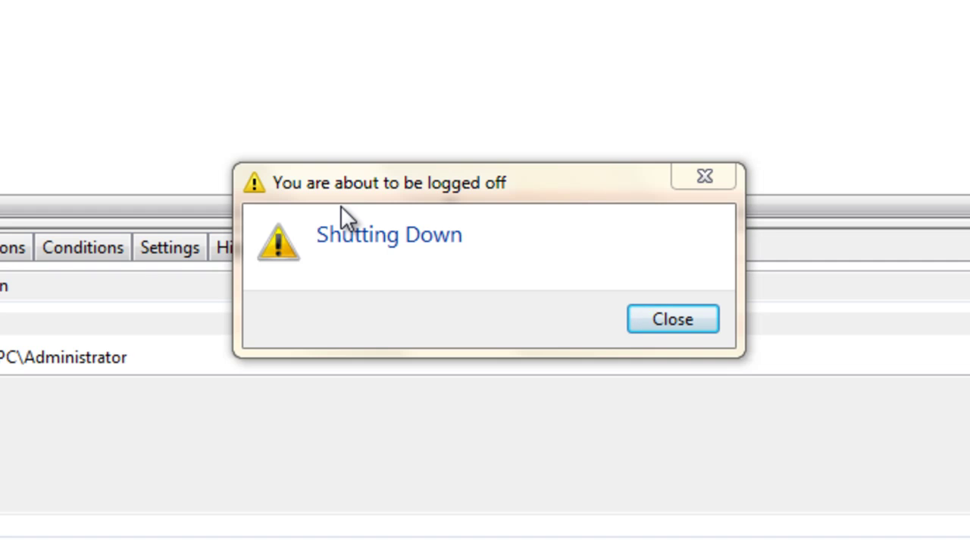
Step: Dismiss the logoff warning and abort the shutdown with 'shutdown -a' from Run
{"action": "left_click", "coordinate": [672, 323]}
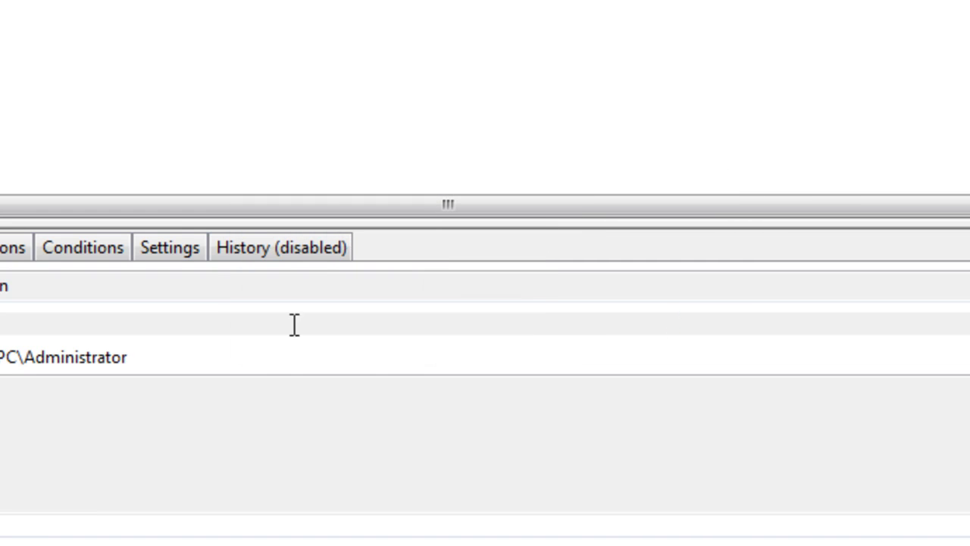
{"action": "left_click", "coordinate": [22, 529]}
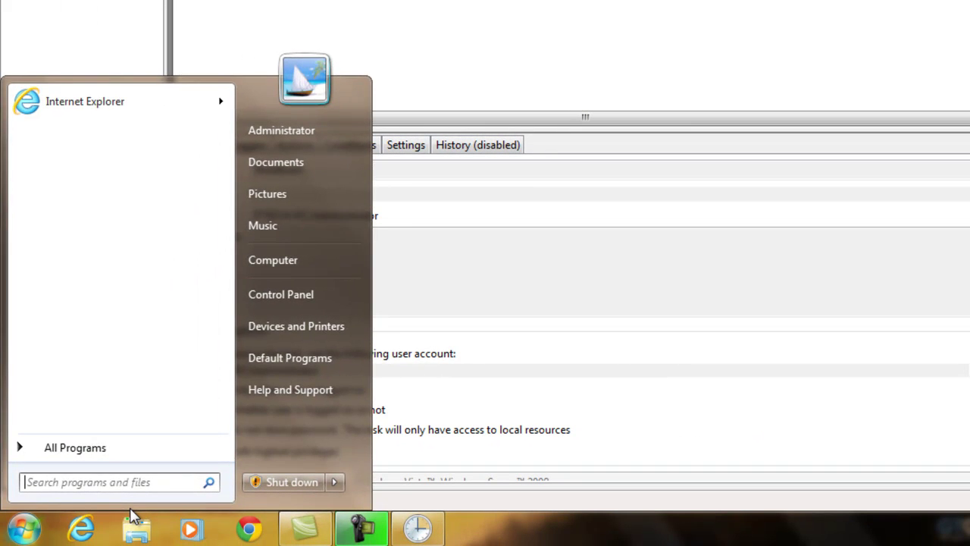
{"action": "key", "text": "super+r"}
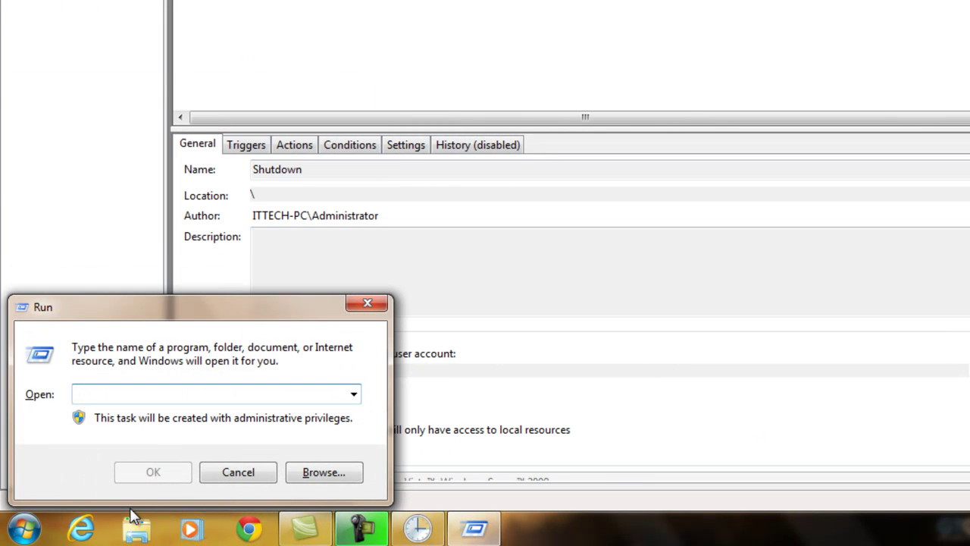
{"action": "type", "text": "shutdown -a"}
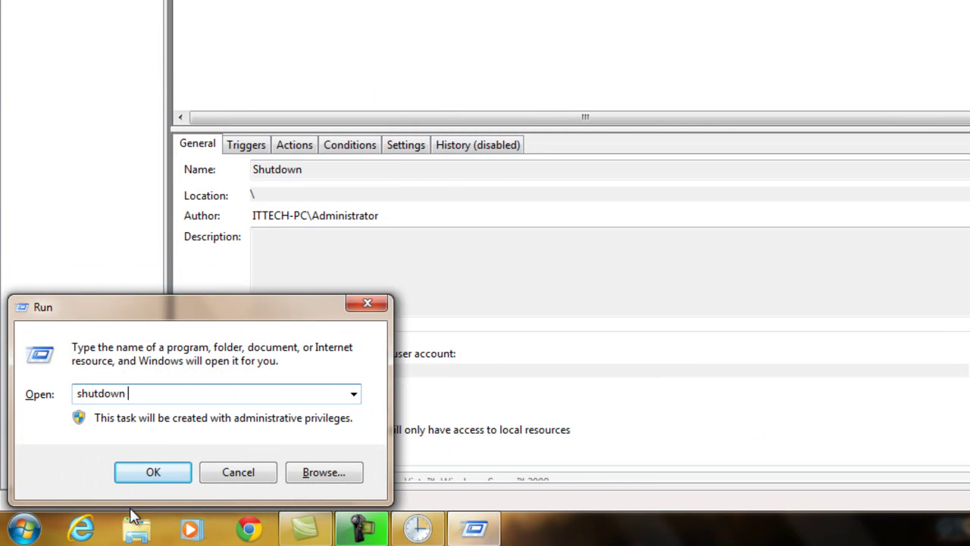
{"action": "key", "text": "Return"}
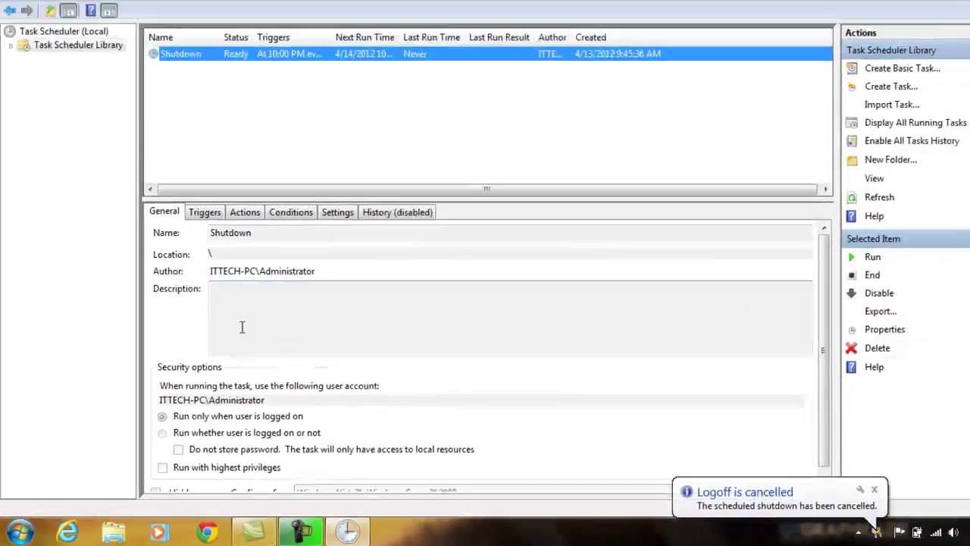